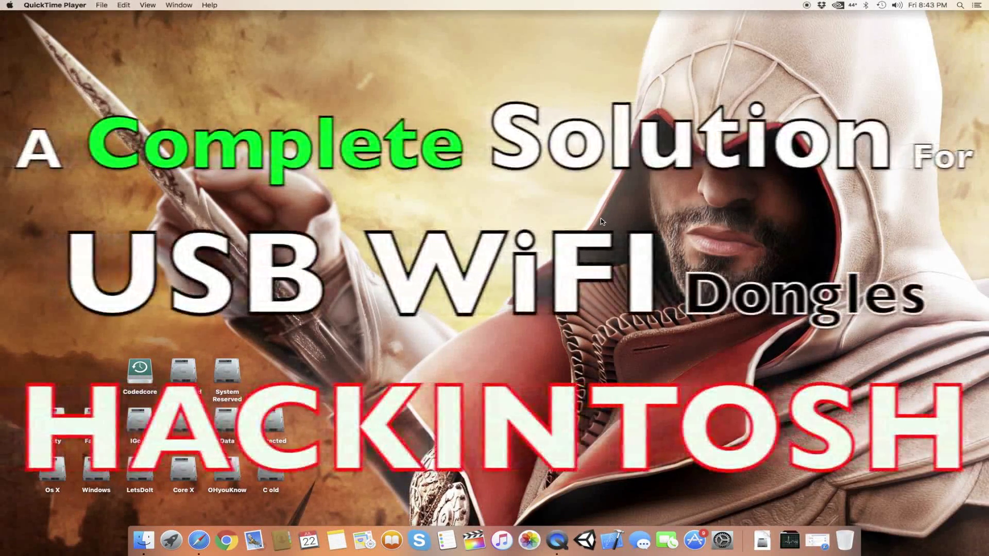
Step: Open System Preferences' DWA-140 pane, showing the wireless adapter disconnected
{"action": "left_click", "coordinate": [676, 187]}
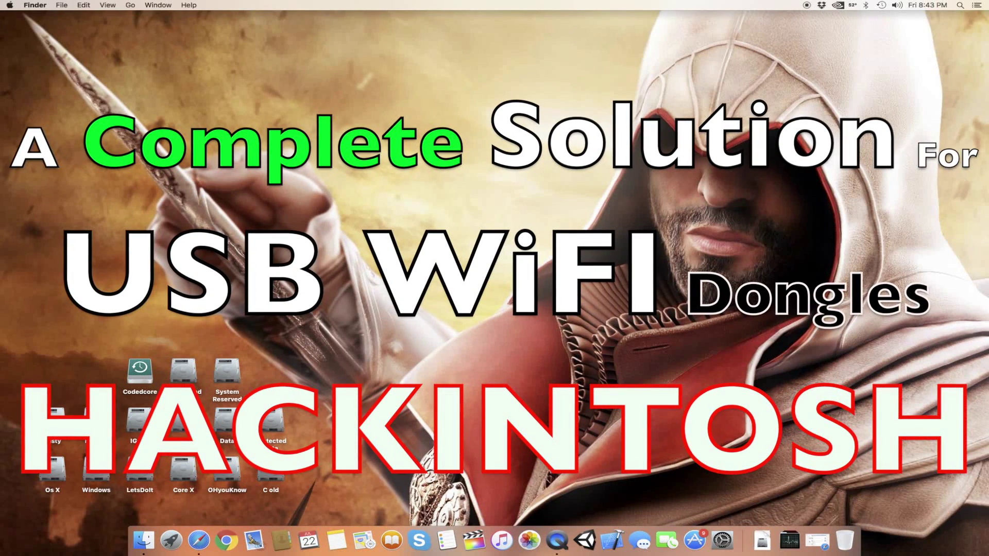
{"action": "left_click", "coordinate": [721, 529]}
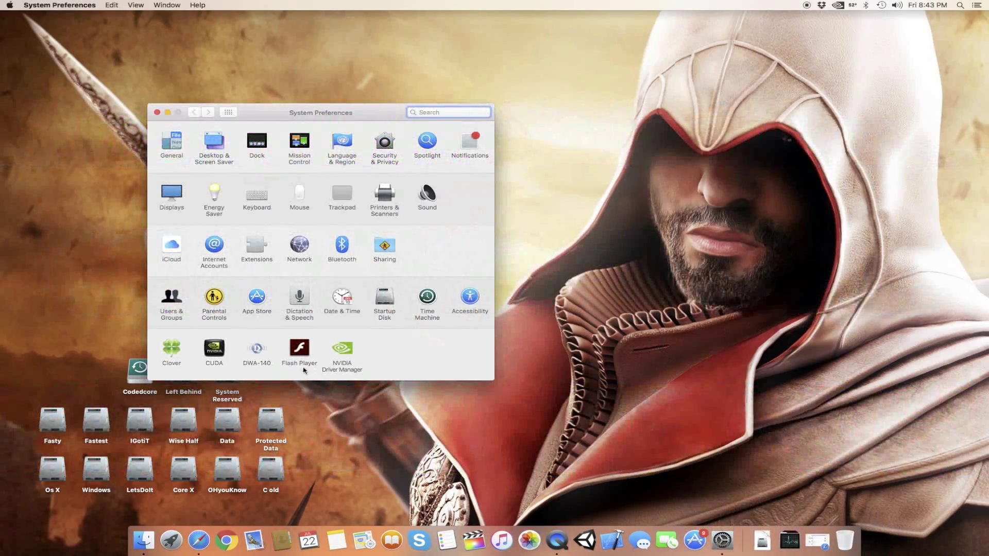
{"action": "left_click_drag", "start_coordinate": [393, 116], "coordinate": [609, 98]}
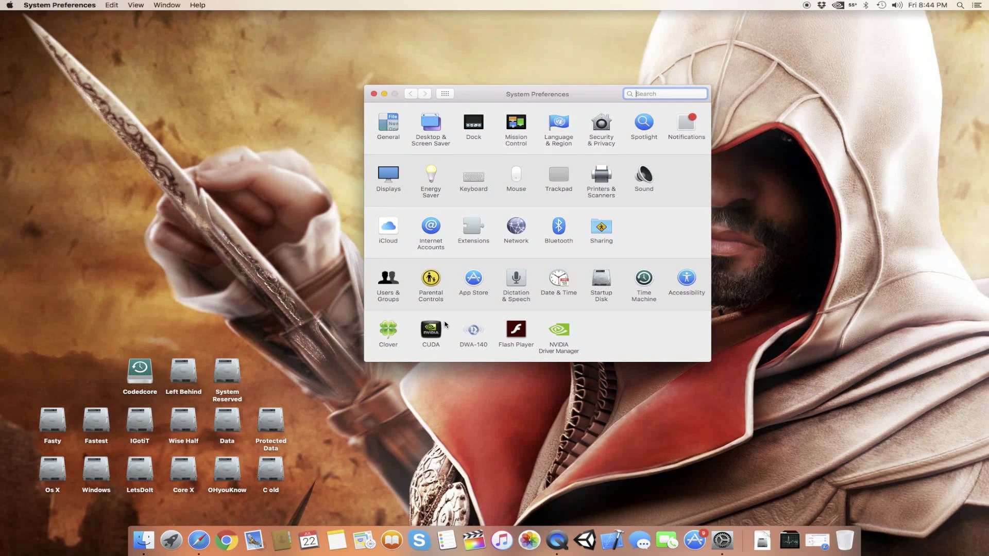
{"action": "left_click", "coordinate": [478, 331]}
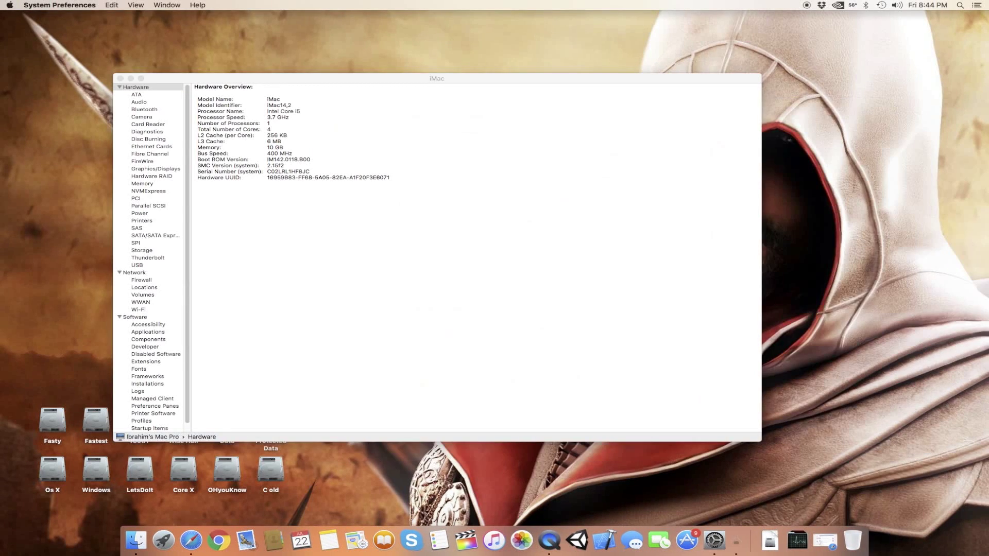
Step: Select the 802.11 n WLAN device in the USB tree to reveal Ralink as manufacturer
{"action": "left_click", "coordinate": [149, 266]}
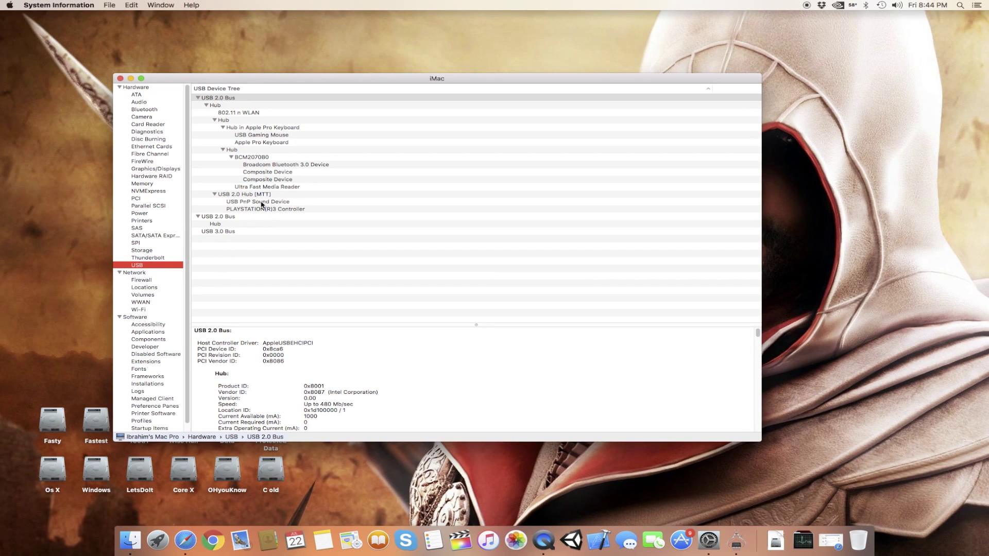
{"action": "left_click", "coordinate": [237, 112]}
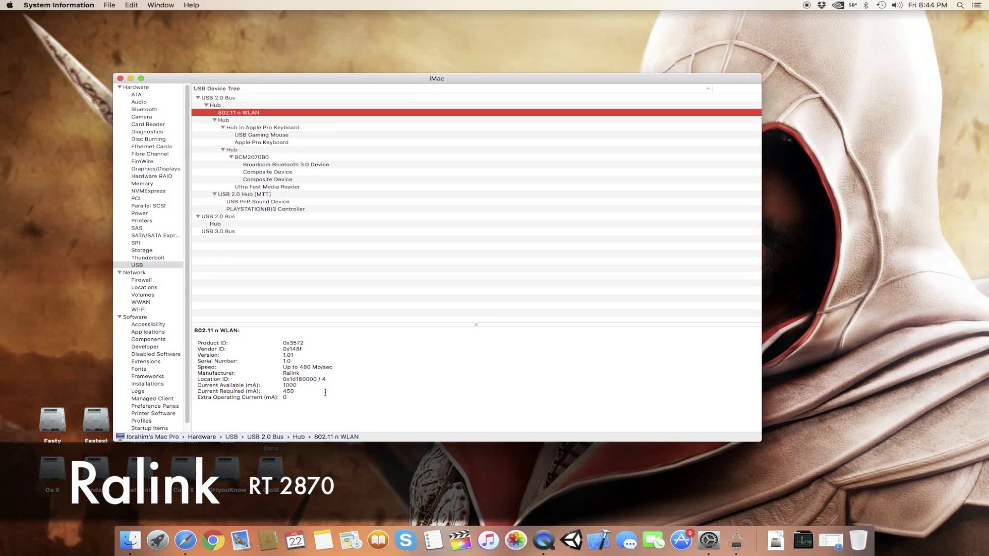
{"action": "left_click_drag", "start_coordinate": [172, 79], "coordinate": [282, 92]}
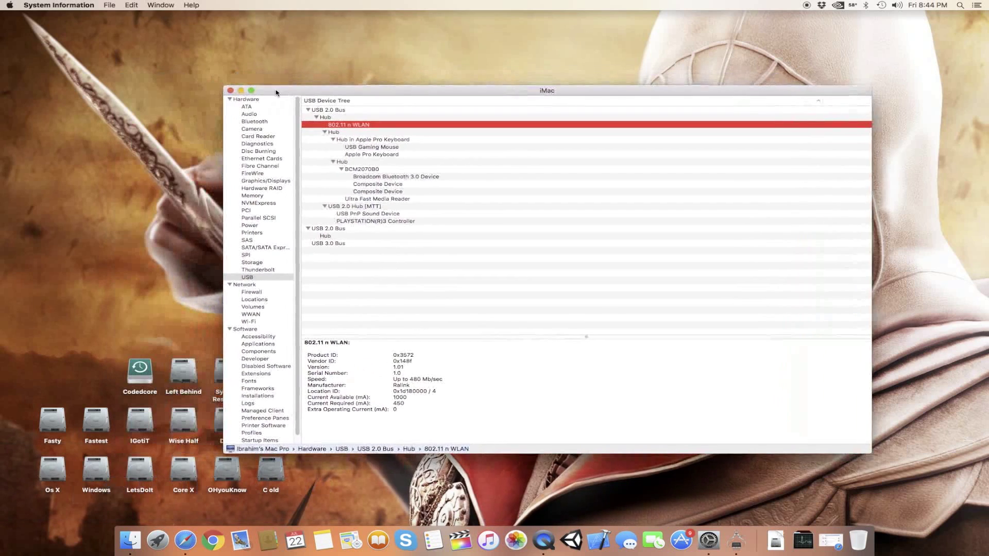
Step: Find the Hackintosh Vietnam Tool disk image via Spotlight 'viet' and launch its installer package
{"action": "left_click", "coordinate": [229, 90]}
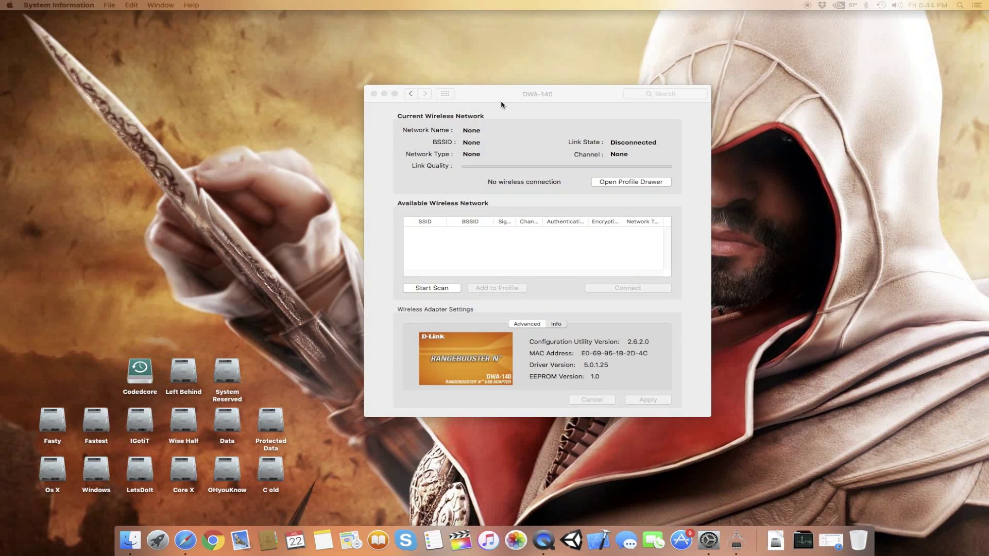
{"action": "key", "text": "super+space"}
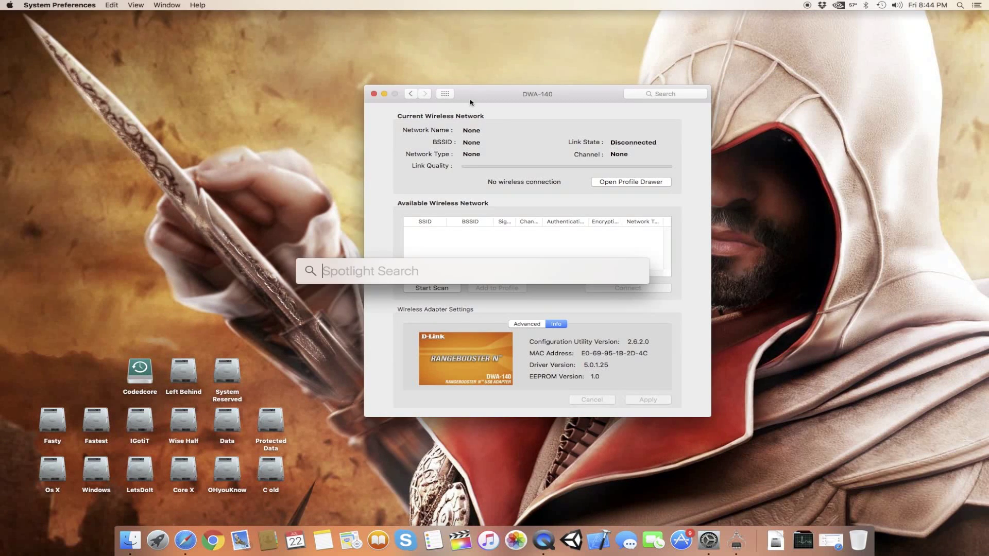
{"action": "type", "text": "vi"}
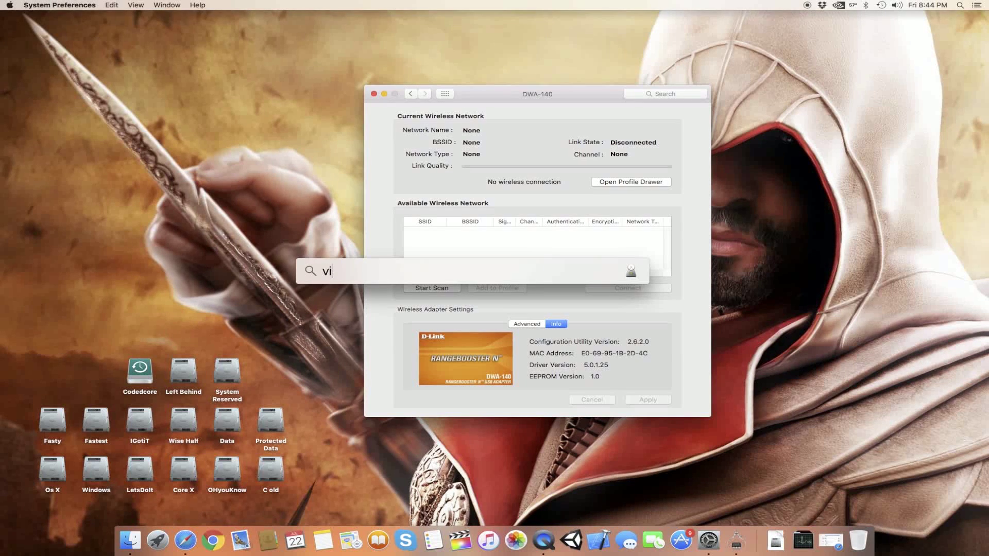
{"action": "type", "text": "et"}
{"action": "key", "text": "Return"}
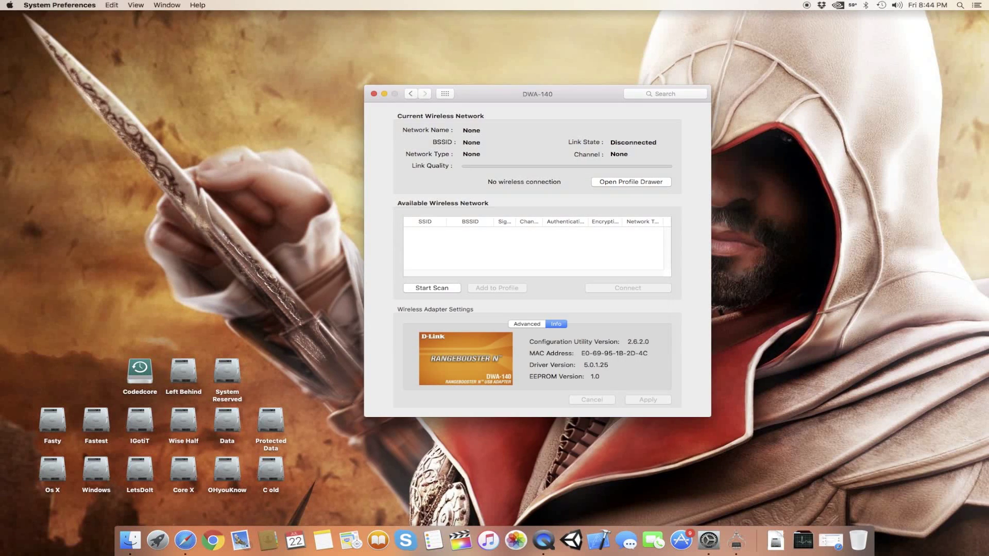
{"action": "left_click", "coordinate": [493, 92]}
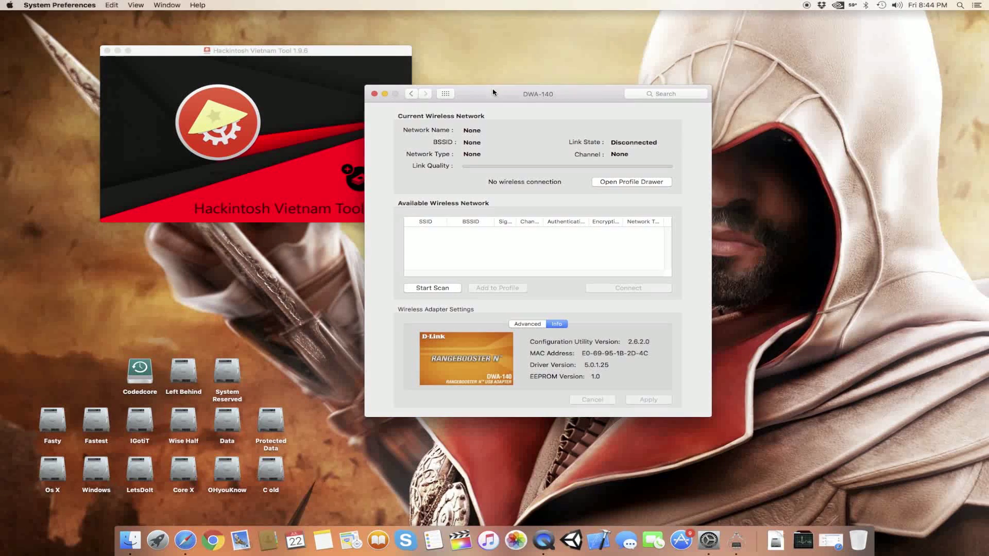
{"action": "left_click", "coordinate": [374, 94]}
{"action": "left_click_drag", "start_coordinate": [376, 53], "coordinate": [561, 120]}
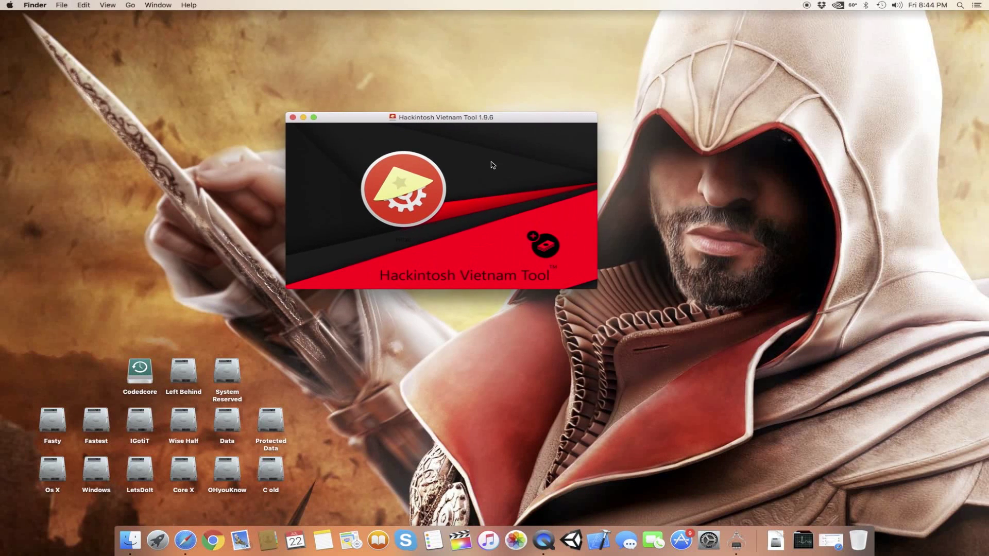
{"action": "double_click", "coordinate": [417, 172]}
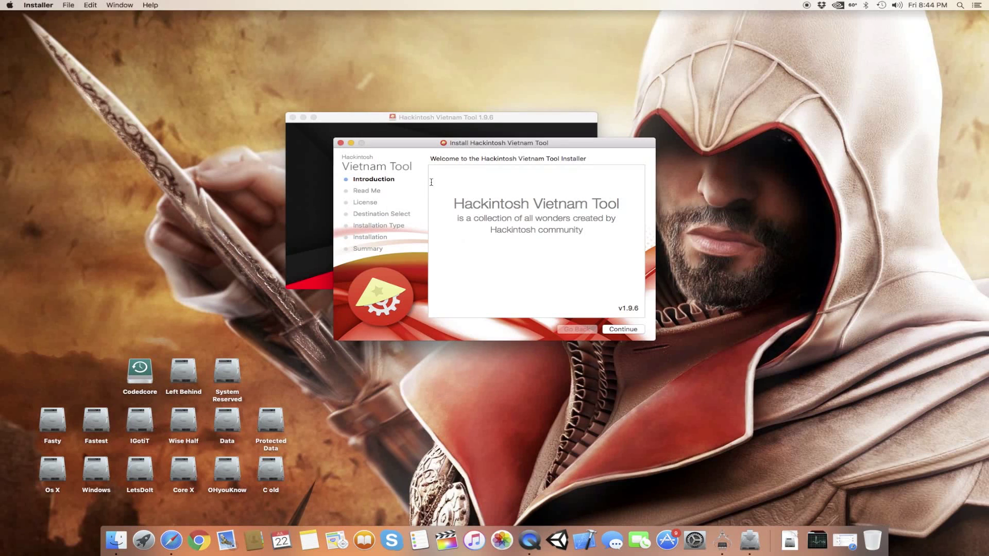
Step: Continue past Introduction and Read Me, agree to the license, and expand Kexts
{"action": "left_click", "coordinate": [624, 330]}
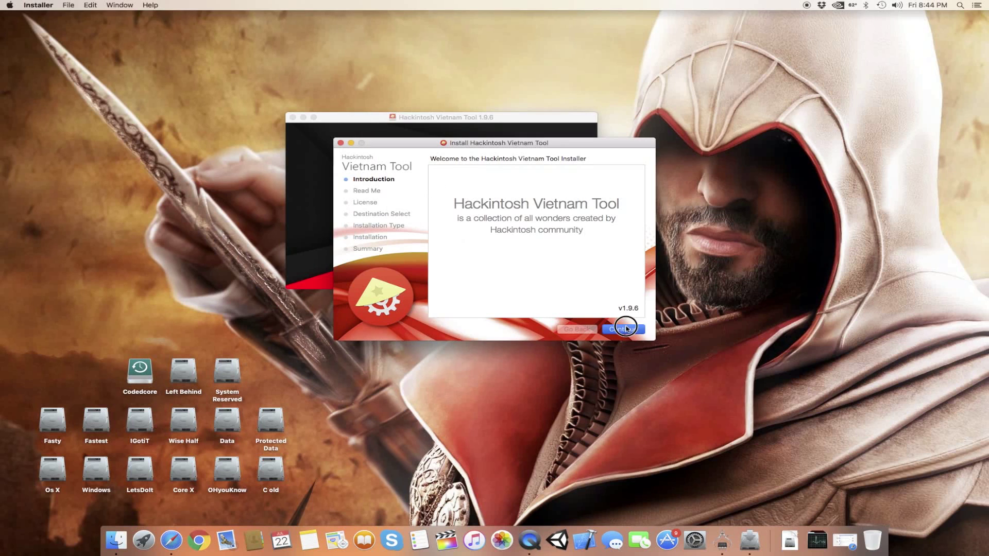
{"action": "left_click", "coordinate": [624, 331]}
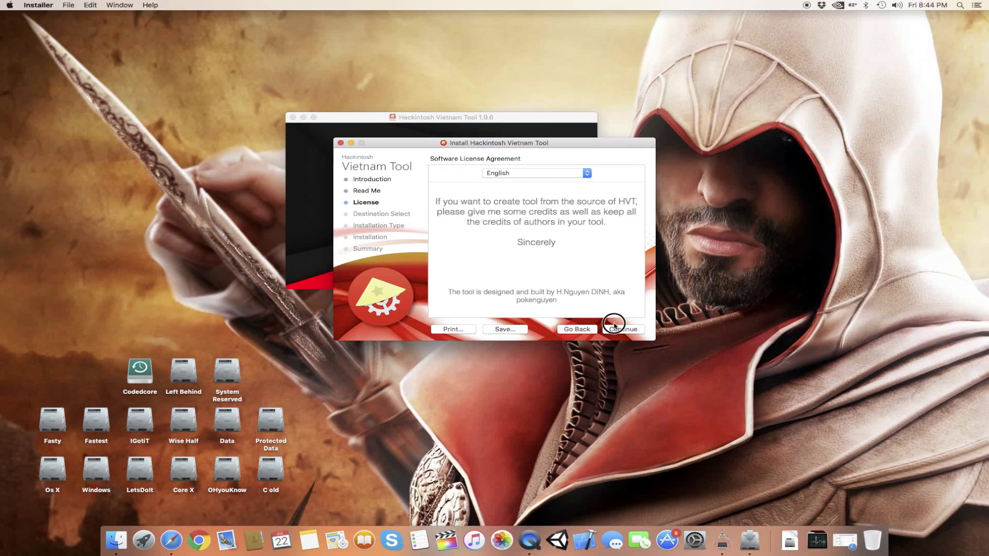
{"action": "left_click", "coordinate": [624, 330]}
{"action": "left_click", "coordinate": [598, 215]}
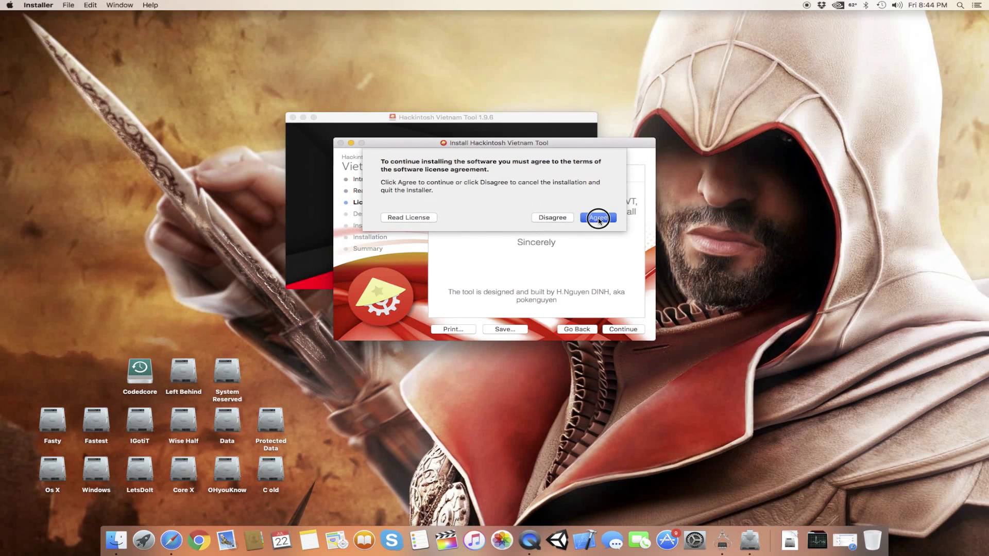
{"action": "left_click_drag", "start_coordinate": [503, 148], "coordinate": [489, 137]}
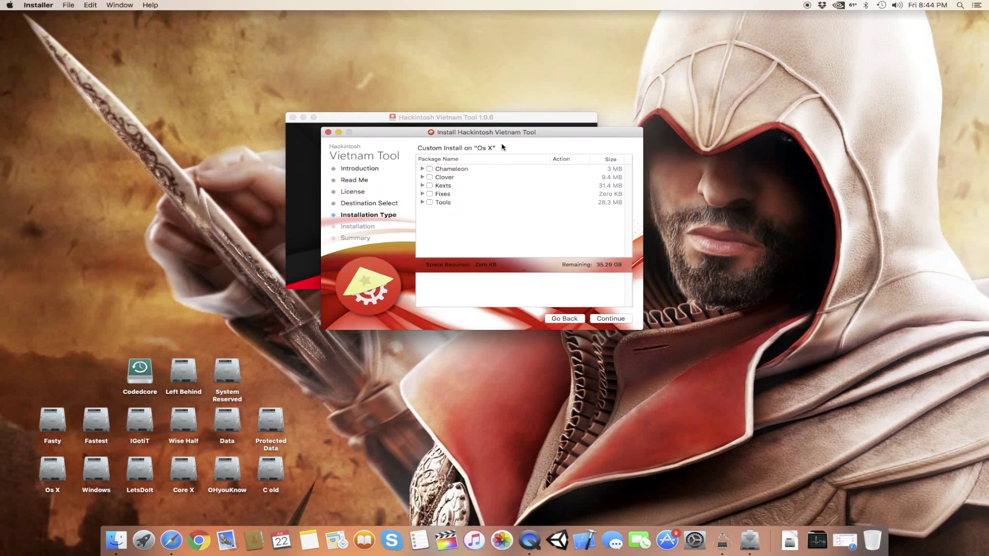
{"action": "left_click", "coordinate": [423, 186]}
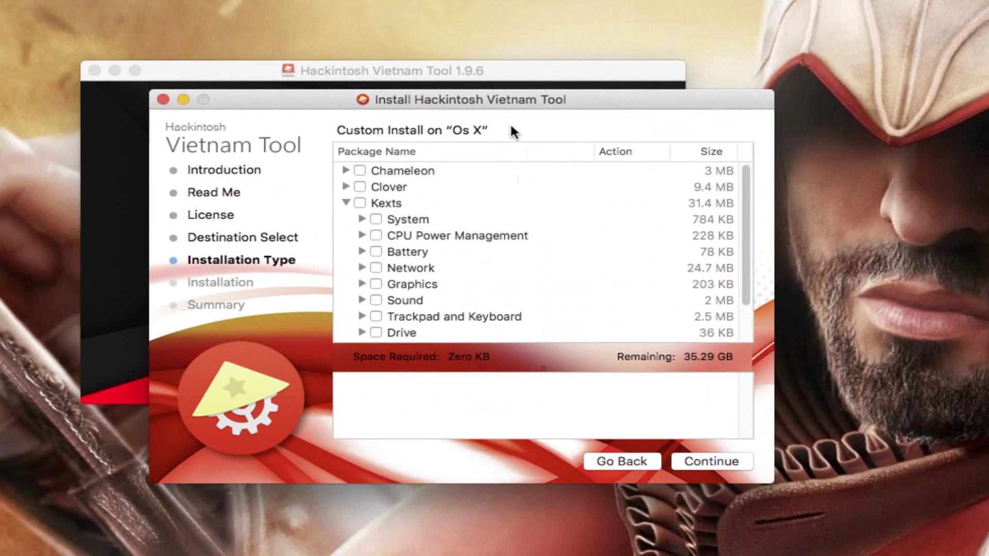
Step: Expand Network > Wireless & Bluetooth and select Mediatek N USB to read its description
{"action": "scroll", "coordinate": [420, 273], "scroll_direction": "down", "scroll_amount": 2}
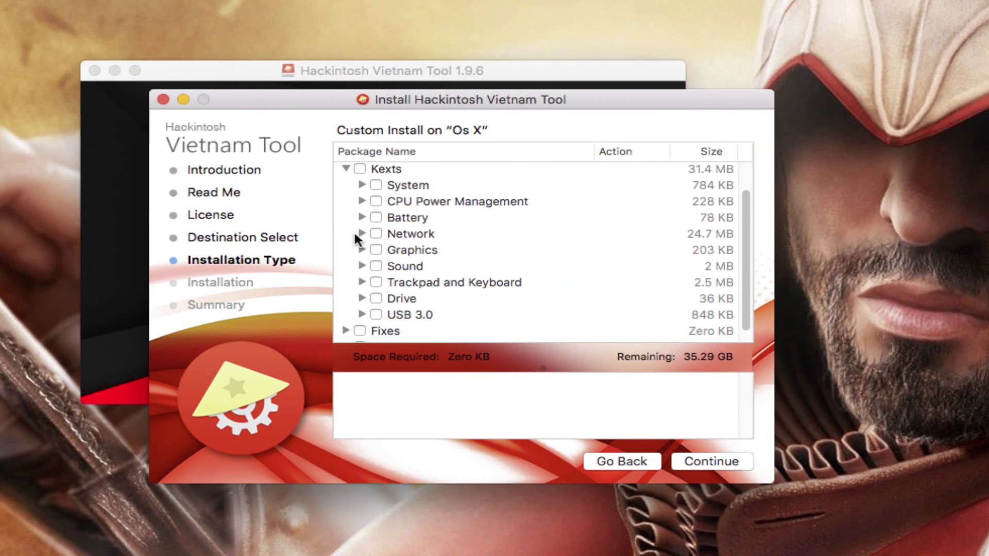
{"action": "left_click", "coordinate": [362, 235]}
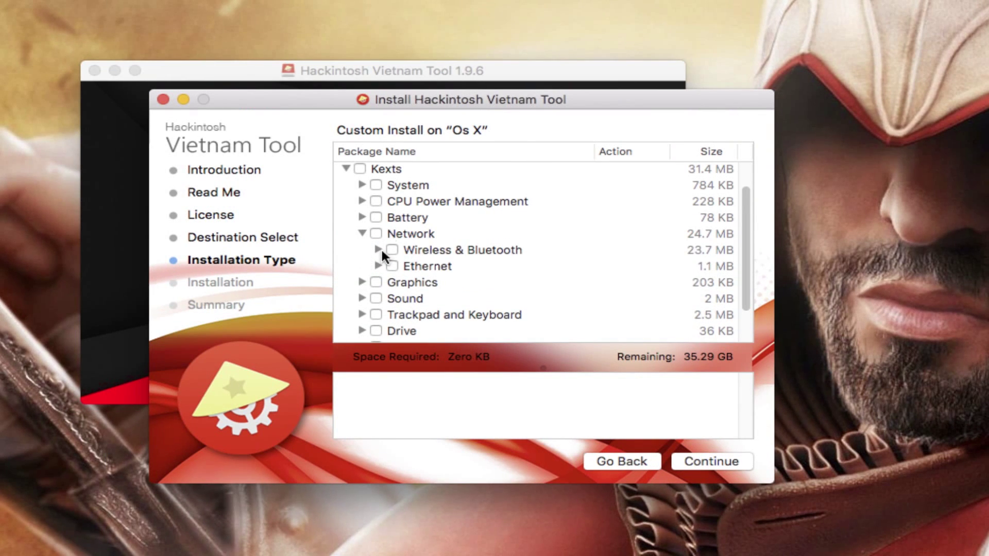
{"action": "left_click", "coordinate": [379, 248]}
{"action": "scroll", "coordinate": [478, 251], "scroll_direction": "down", "scroll_amount": 5}
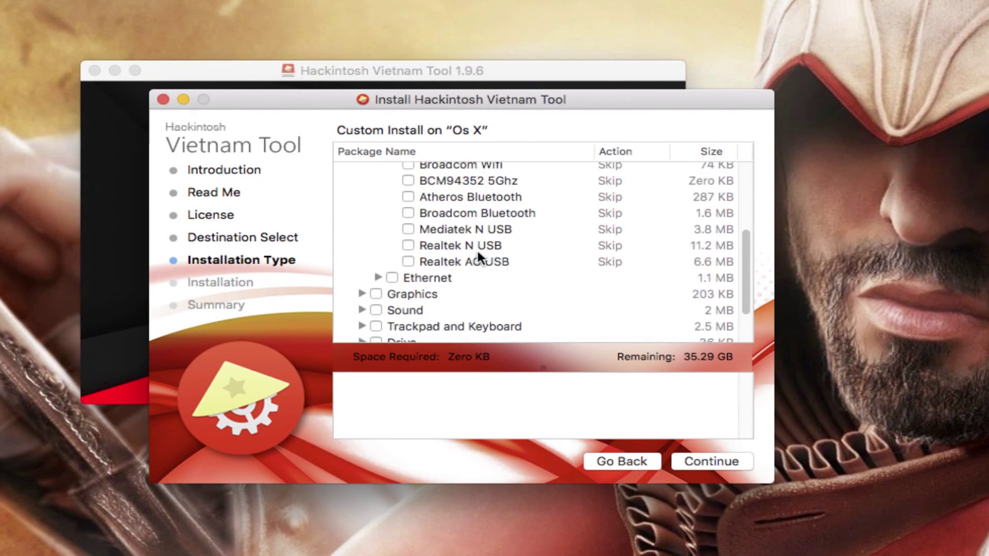
{"action": "scroll", "coordinate": [478, 254], "scroll_direction": "up", "scroll_amount": 2}
{"action": "left_click", "coordinate": [426, 261]}
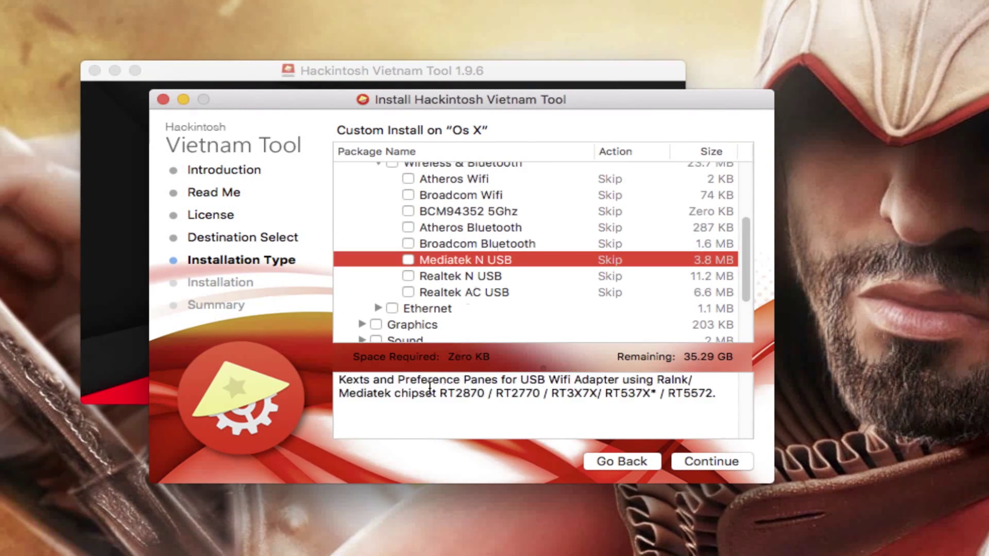
{"action": "left_click_drag", "start_coordinate": [442, 397], "coordinate": [456, 397]}
{"action": "left_click", "coordinate": [456, 411]}
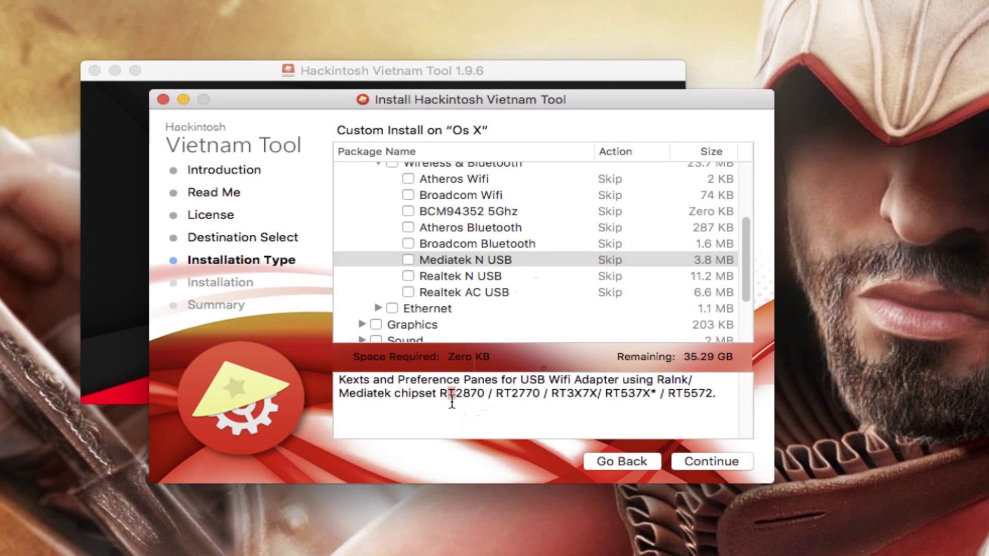
Step: Highlight the supported Mediatek chipsets through RT5572, then view the Realtek N USB description
{"action": "left_click_drag", "start_coordinate": [451, 401], "coordinate": [462, 403]}
{"action": "left_click", "coordinate": [488, 403]}
{"action": "left_click_drag", "start_coordinate": [588, 395], "coordinate": [599, 401]}
{"action": "left_click", "coordinate": [614, 402]}
{"action": "mouse_move", "coordinate": [659, 399]}
{"action": "left_mouse_down"}
{"action": "mouse_move", "coordinate": [752, 398]}
{"action": "mouse_move", "coordinate": [566, 394]}
{"action": "left_mouse_up"}
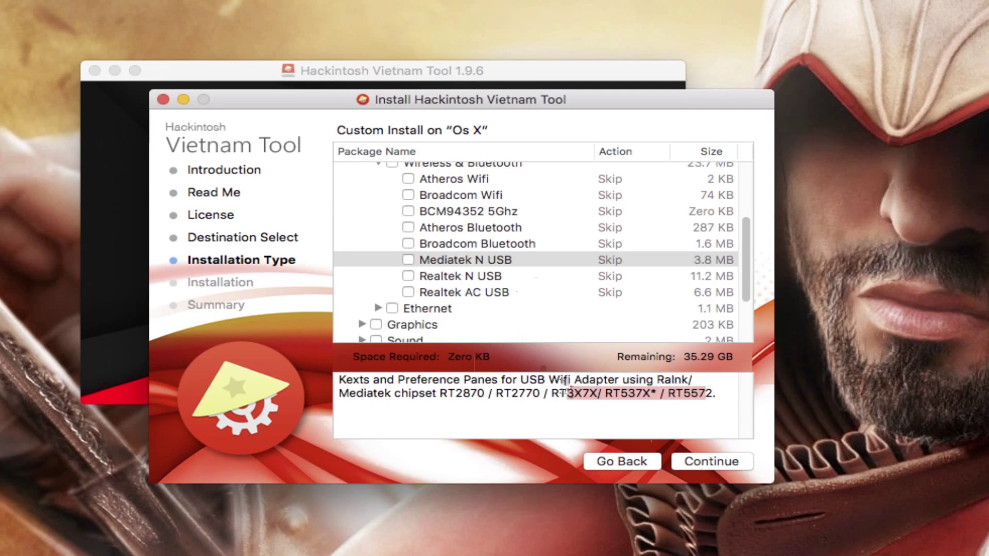
{"action": "left_click", "coordinate": [543, 277]}
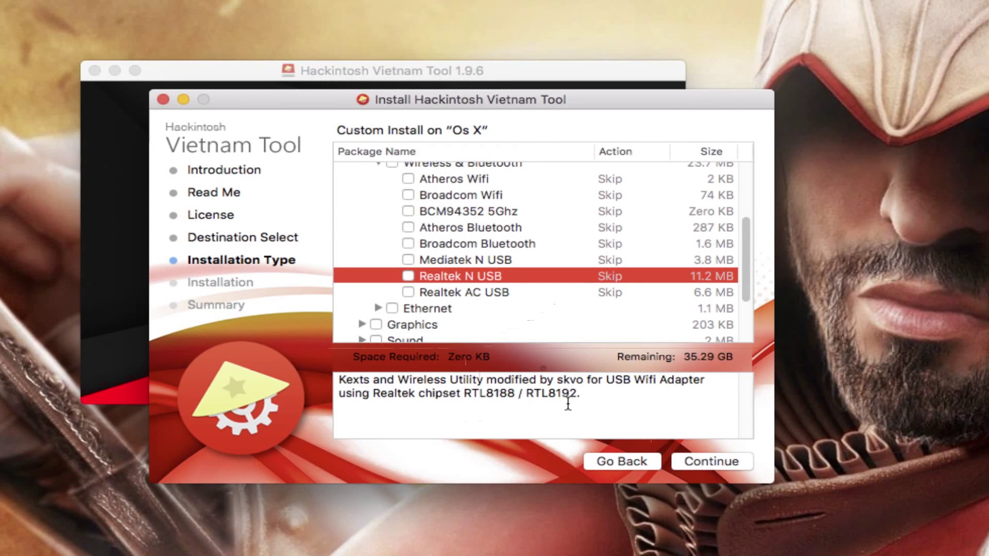
Step: Read the Realtek AC USB, Broadcom Bluetooth, Atheros Wifi, Broadcom Wifi and BCM94352 5Ghz descriptions
{"action": "left_click", "coordinate": [472, 297]}
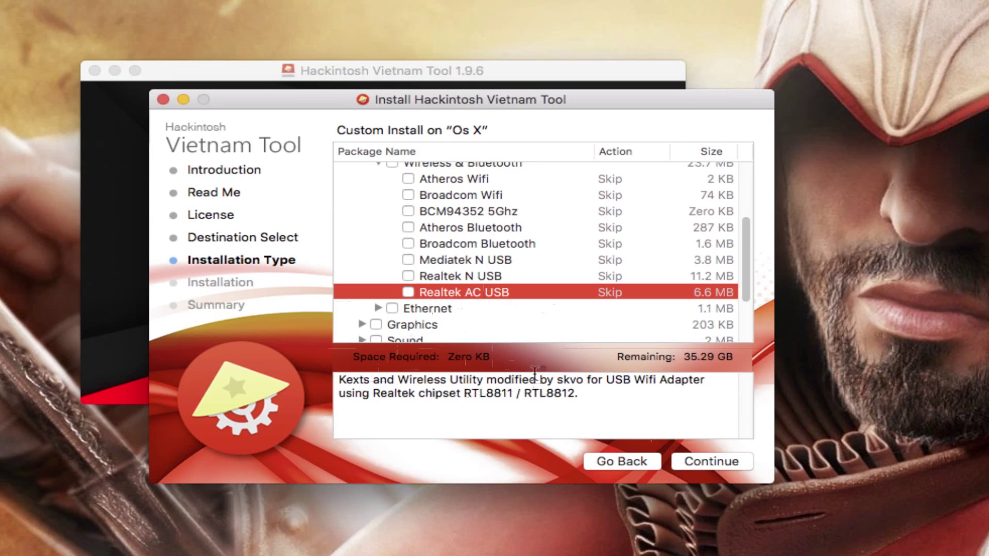
{"action": "left_click", "coordinate": [450, 244]}
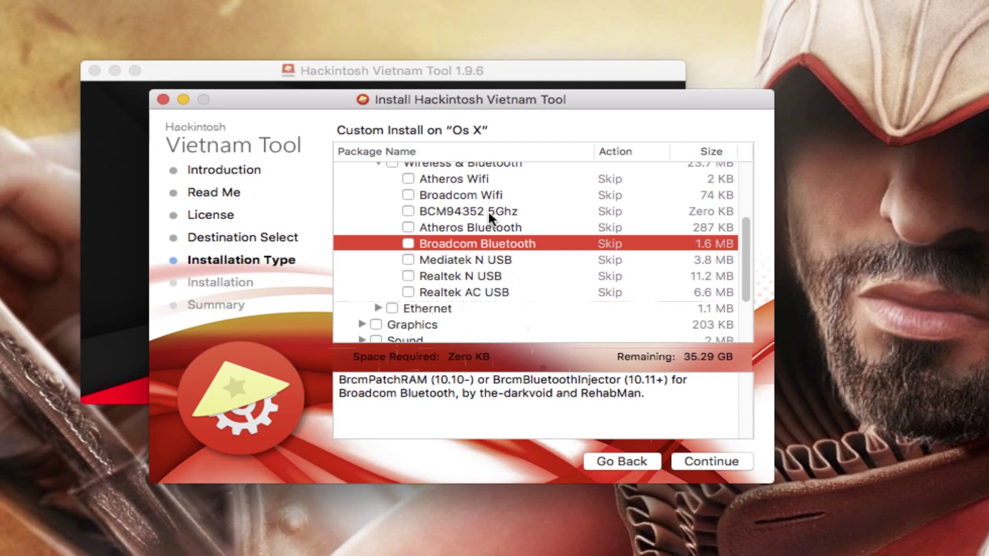
{"action": "left_click", "coordinate": [480, 177]}
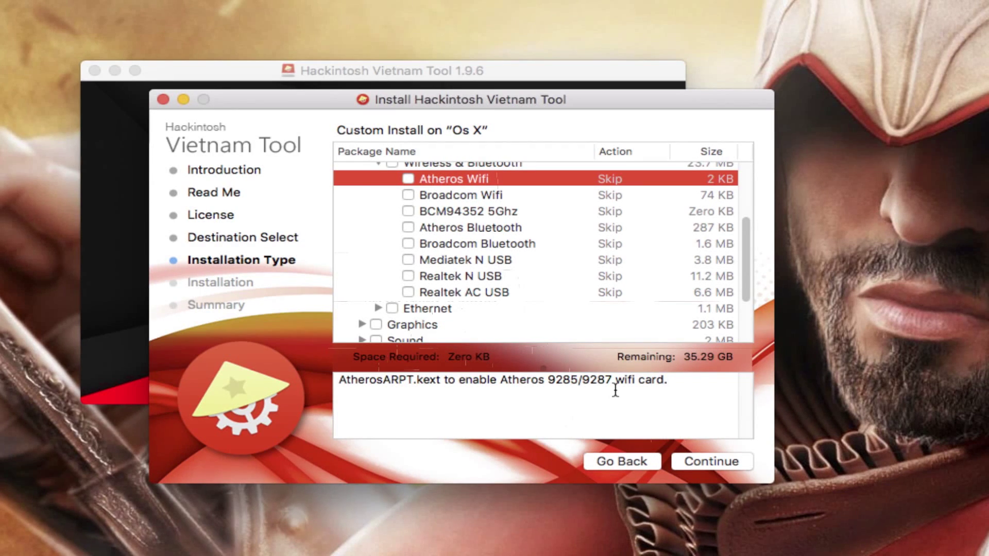
{"action": "left_click", "coordinate": [486, 199]}
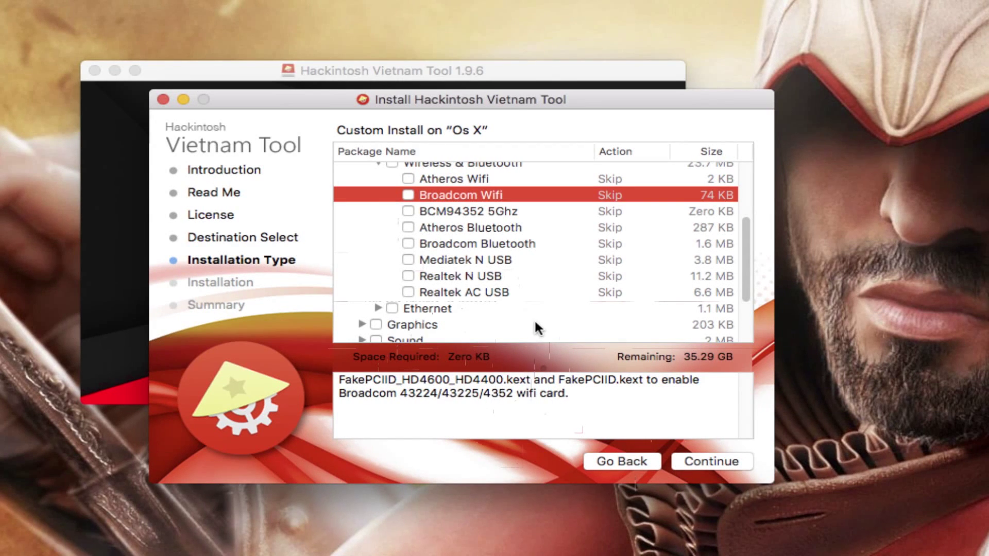
{"action": "left_click", "coordinate": [491, 211]}
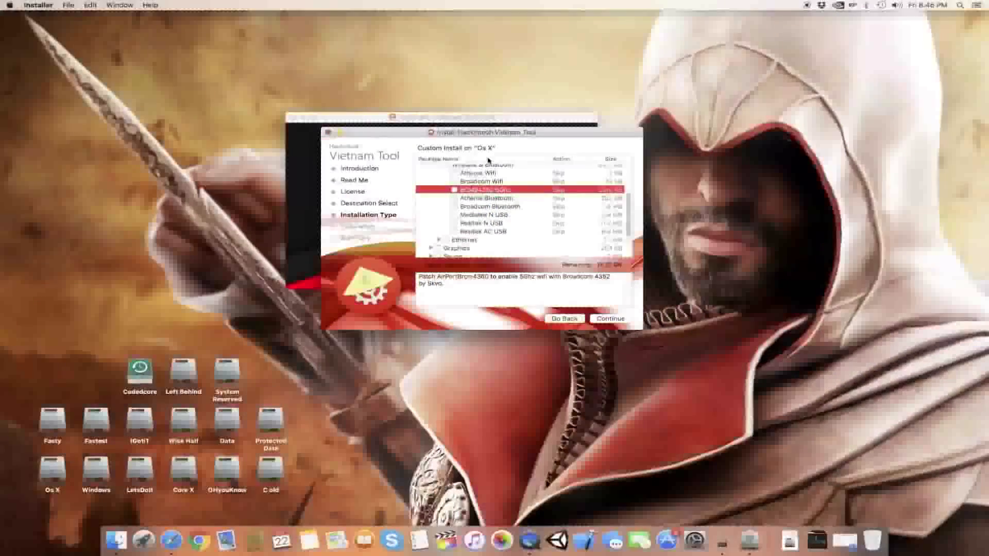
Step: Check the DWA-140 Advanced Wireless Mode choices, keep 2.4G, and return to the installer
{"action": "left_click", "coordinate": [695, 536]}
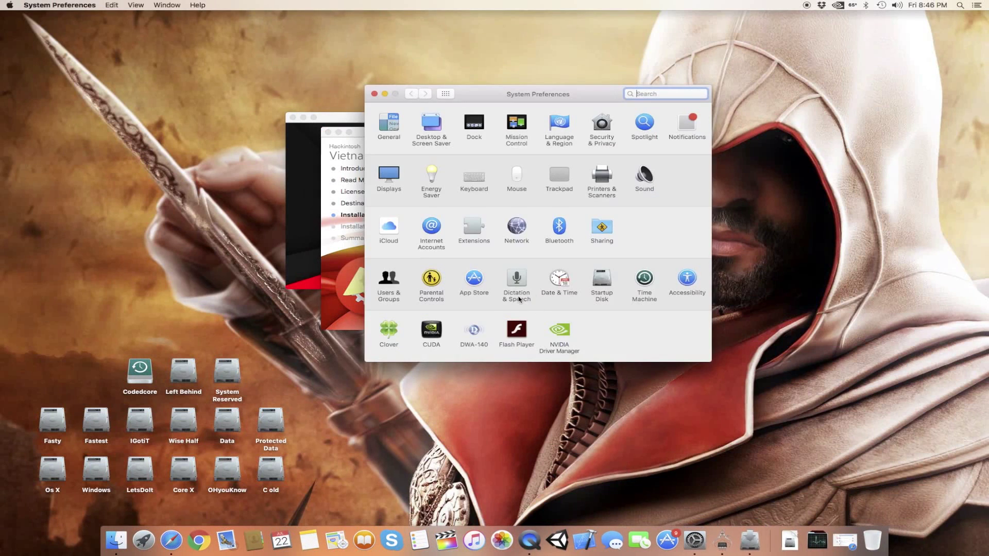
{"action": "left_click", "coordinate": [471, 335]}
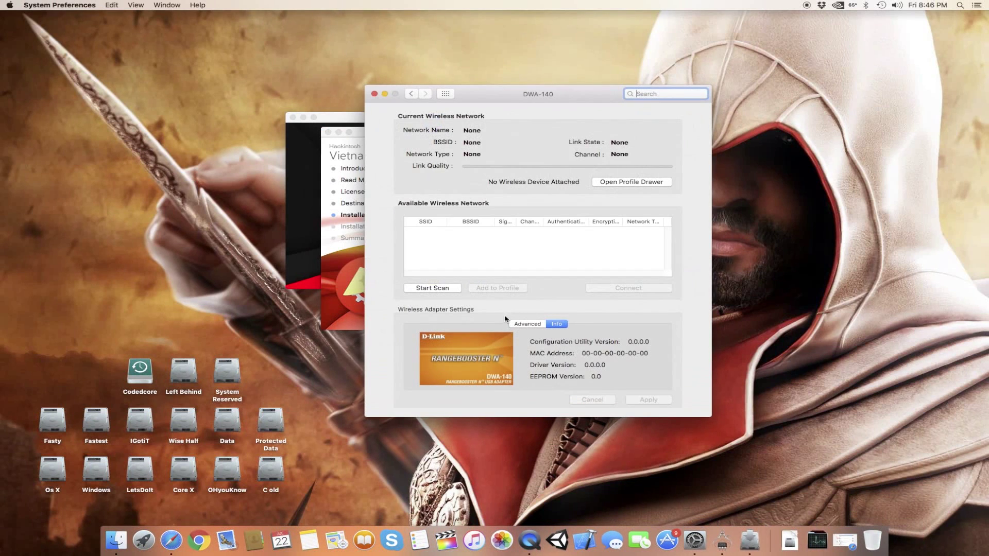
{"action": "left_click", "coordinate": [540, 325]}
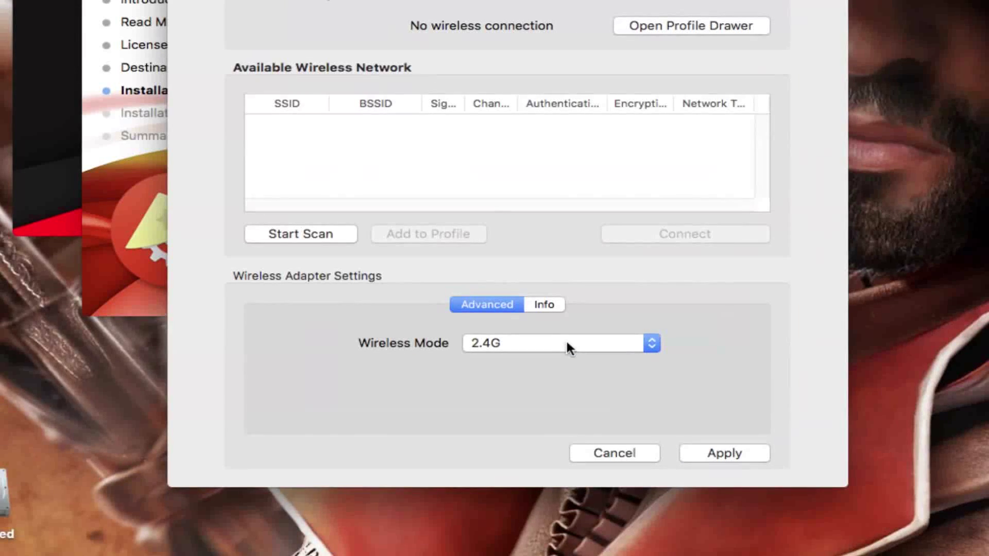
{"action": "left_click", "coordinate": [569, 346]}
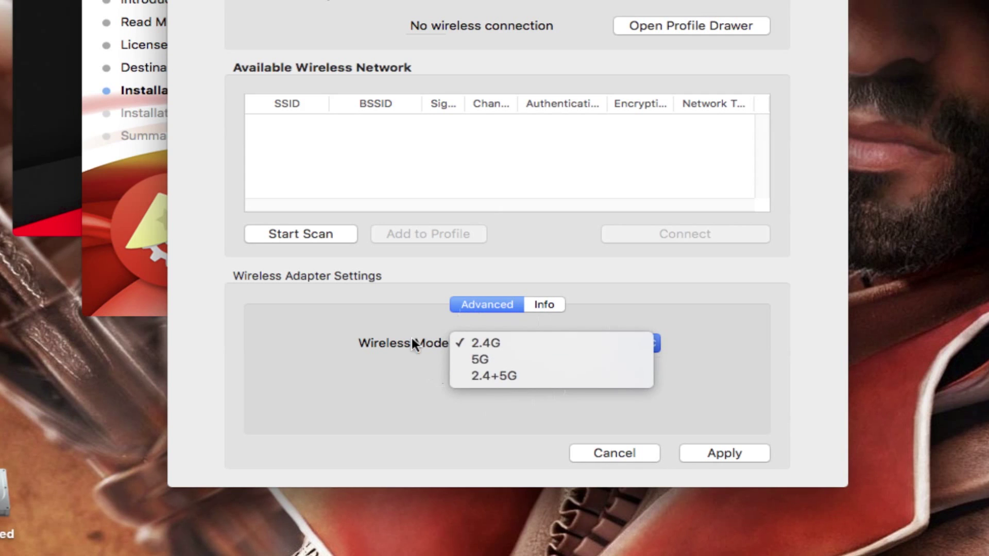
{"action": "left_click", "coordinate": [382, 380]}
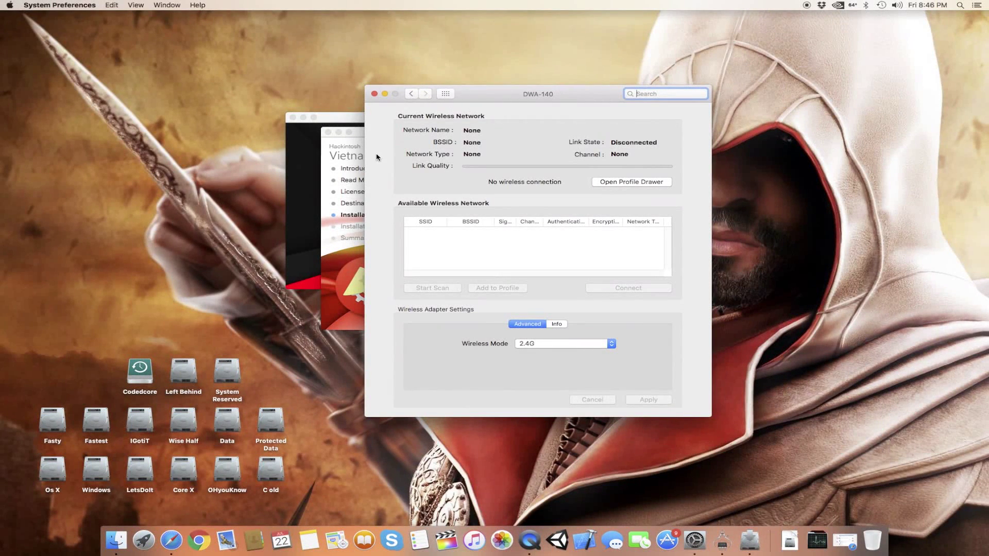
{"action": "left_click", "coordinate": [350, 158]}
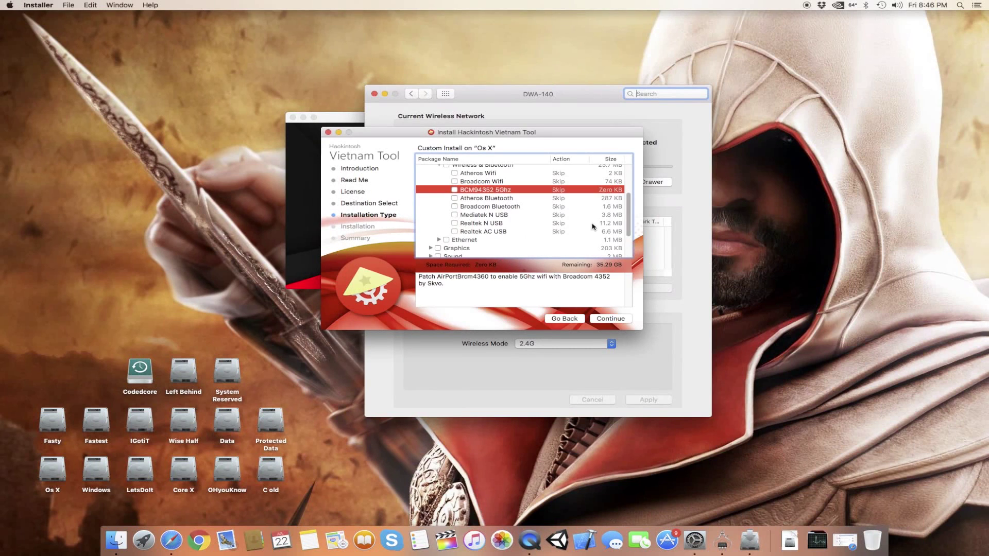
Step: Tick Mediatek N USB and choose the Os X disk as install destination
{"action": "left_click", "coordinate": [451, 217]}
{"action": "left_click", "coordinate": [454, 215]}
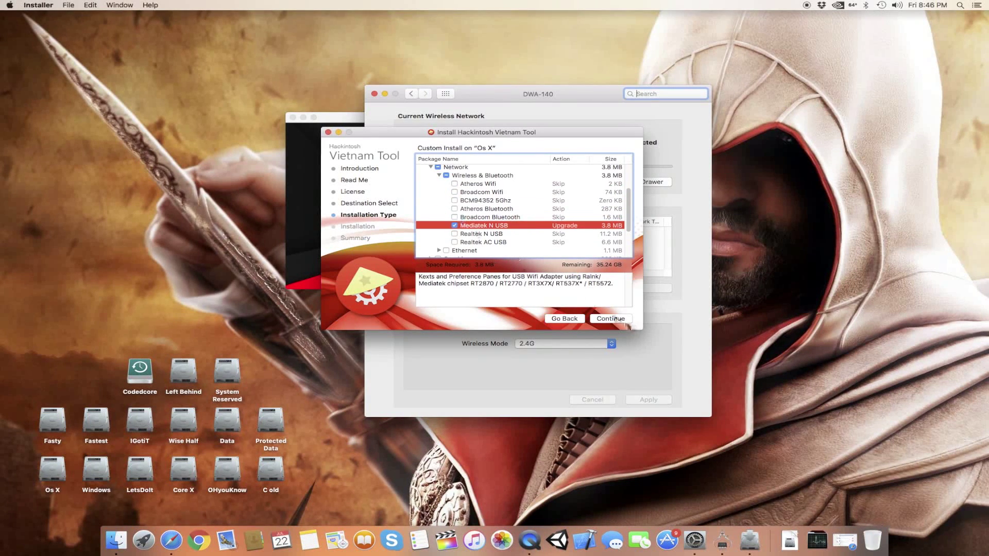
{"action": "left_click", "coordinate": [610, 318]}
{"action": "left_click", "coordinate": [574, 296]}
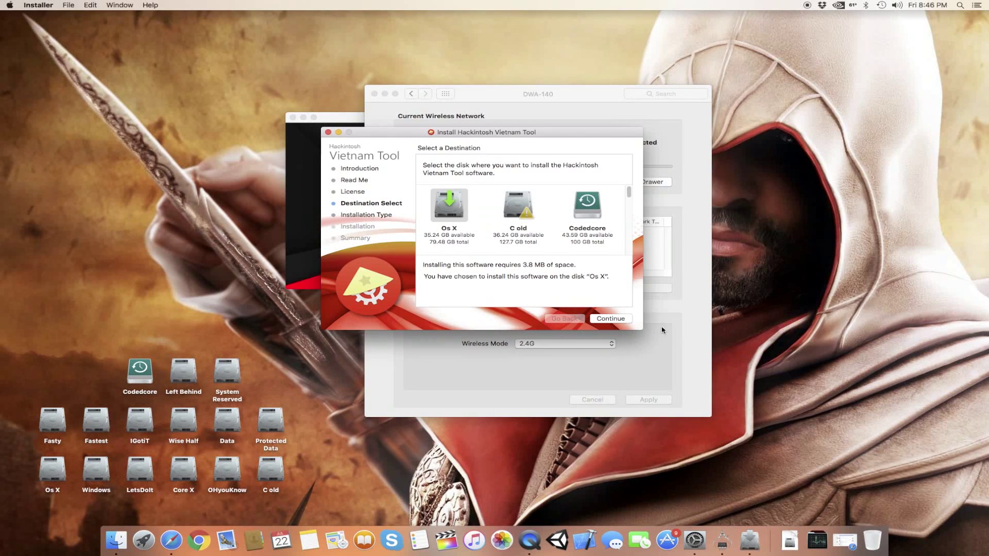
{"action": "left_click_drag", "start_coordinate": [540, 133], "coordinate": [528, 236]}
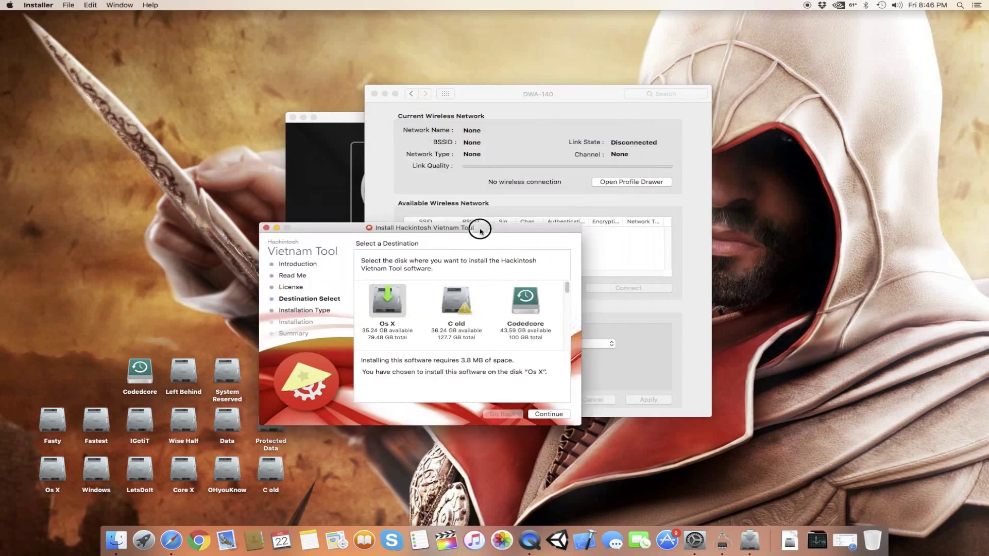
Step: Close the DWA-140 settings window and the installer
{"action": "left_click", "coordinate": [400, 194]}
{"action": "left_click", "coordinate": [362, 253]}
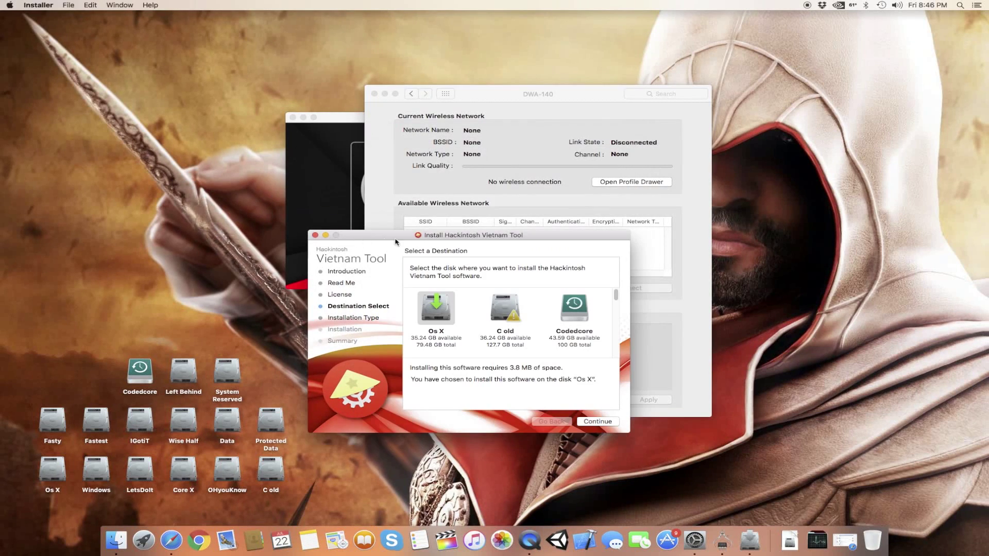
{"action": "left_click", "coordinate": [374, 93]}
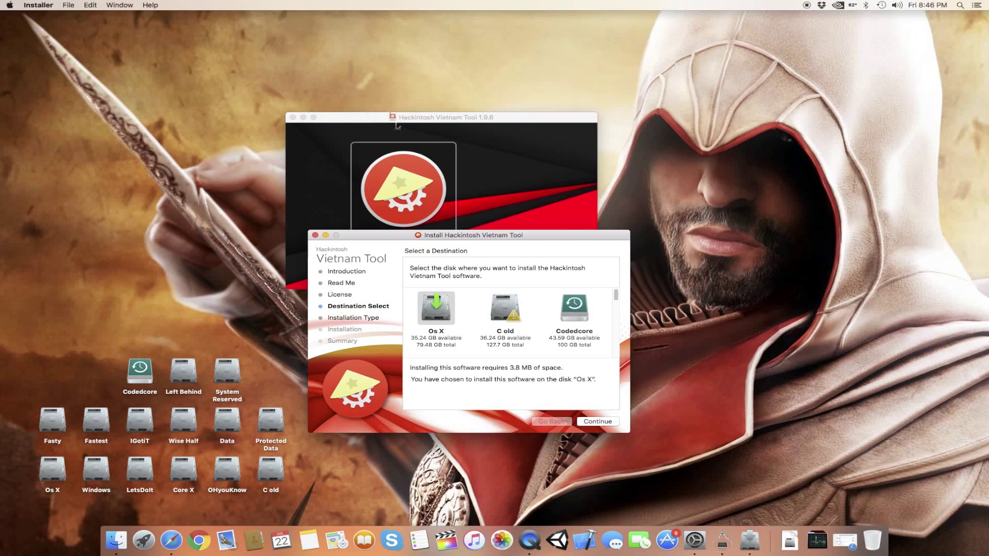
{"action": "left_click", "coordinate": [314, 235]}
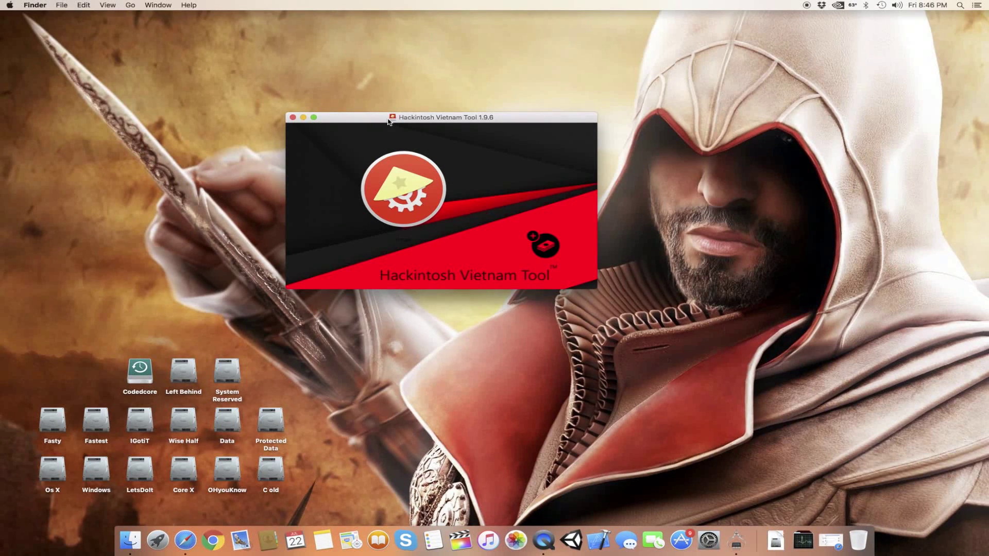
{"action": "mouse_move", "coordinate": [436, 119]}
{"action": "left_mouse_down"}
{"action": "mouse_move", "coordinate": [598, 168]}
{"action": "mouse_move", "coordinate": [553, 183]}
{"action": "left_mouse_up"}
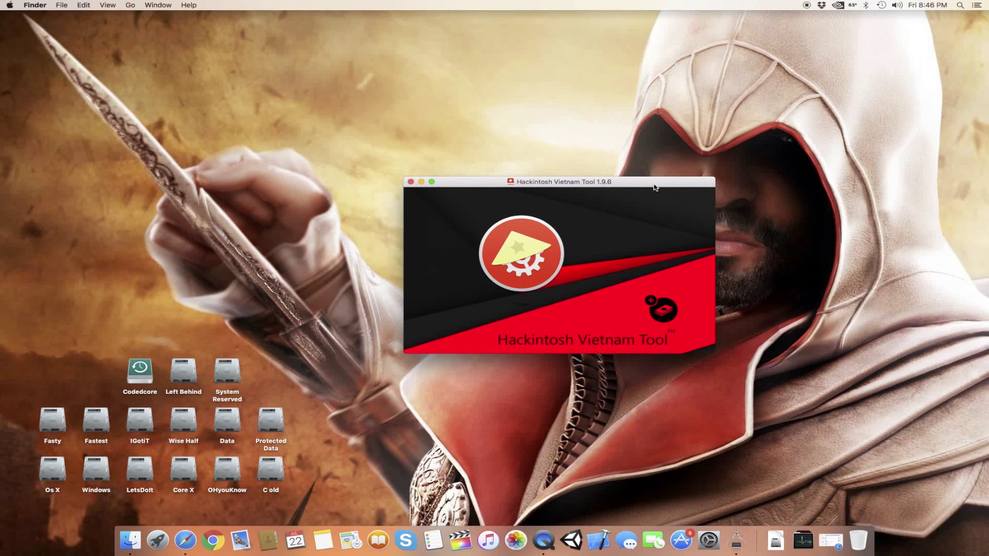
{"action": "left_click_drag", "start_coordinate": [654, 187], "coordinate": [571, 163]}
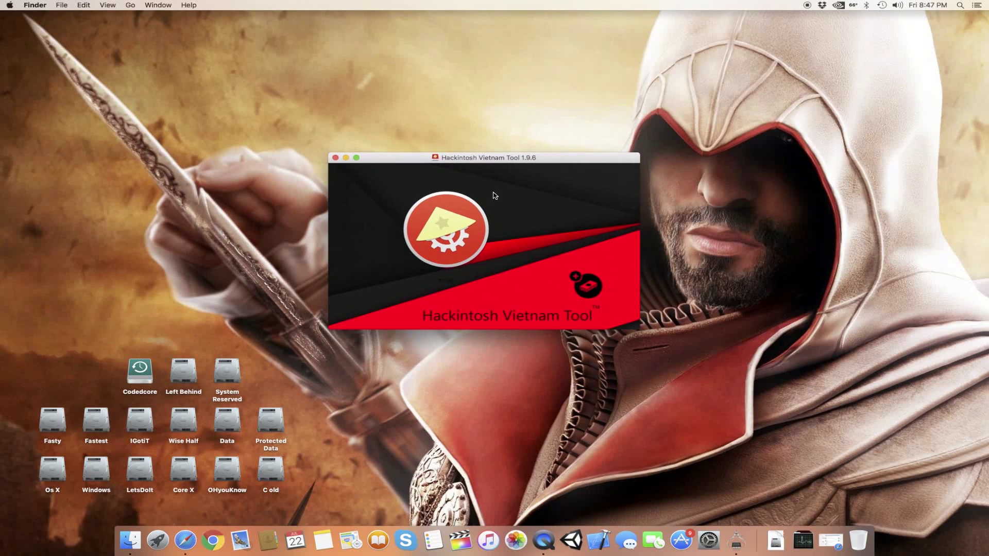
{"action": "left_click_drag", "start_coordinate": [547, 158], "coordinate": [551, 161]}
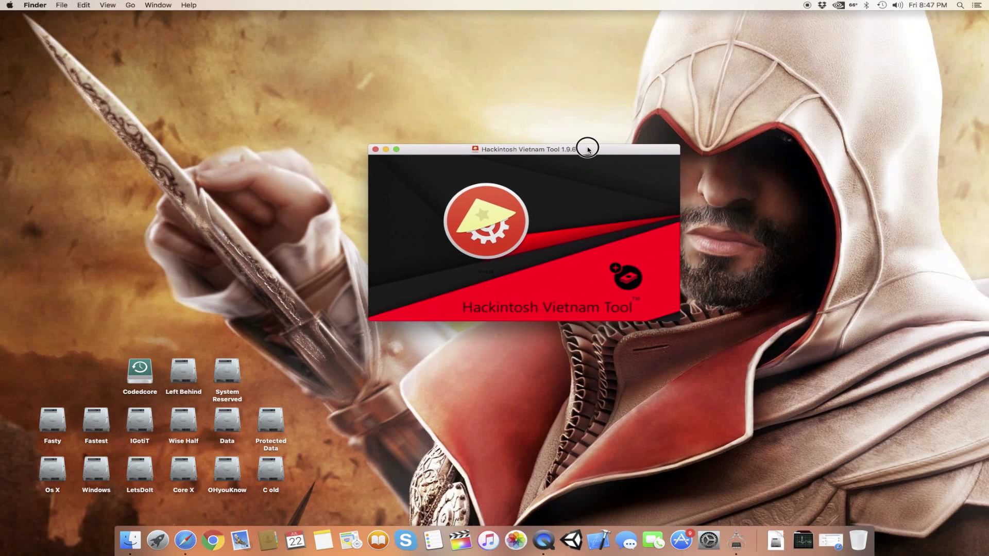